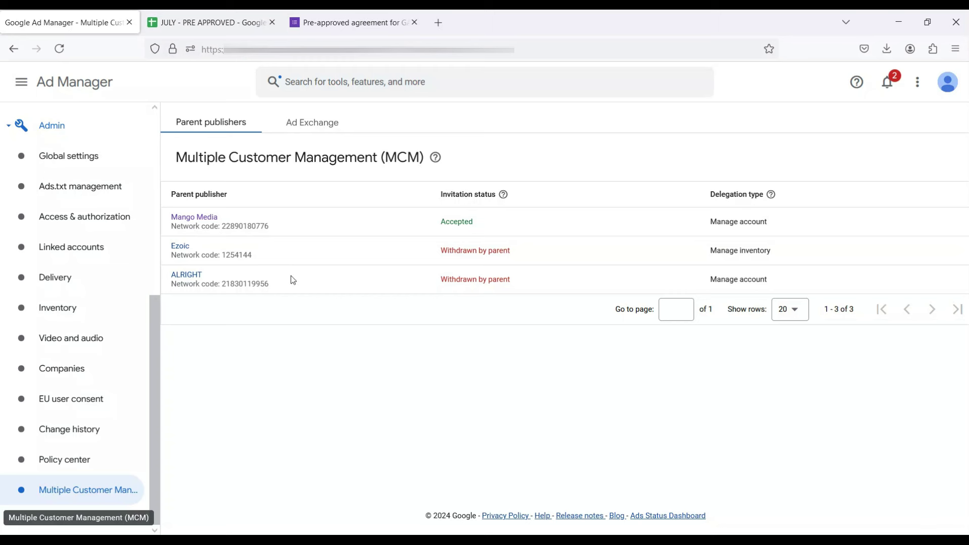
# - Open the Mango Media parent publisher entry in Multiple Customer Management
pyautogui.click(211, 219)
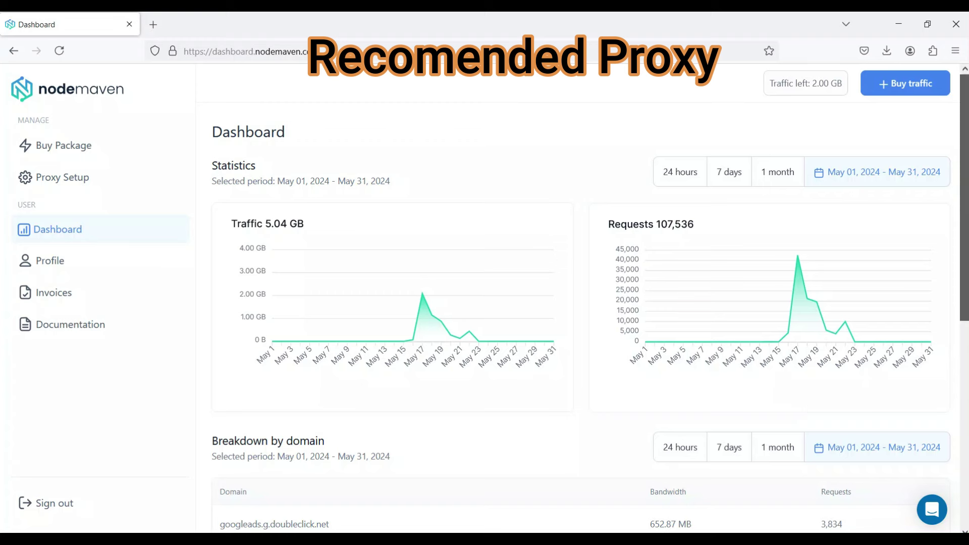
# - In the NodeMaven dashboard, go to the proxy setup and set the location country to United States
pyautogui.scroll(-6, 581, 323)
pyautogui.scroll(4, 581, 323)
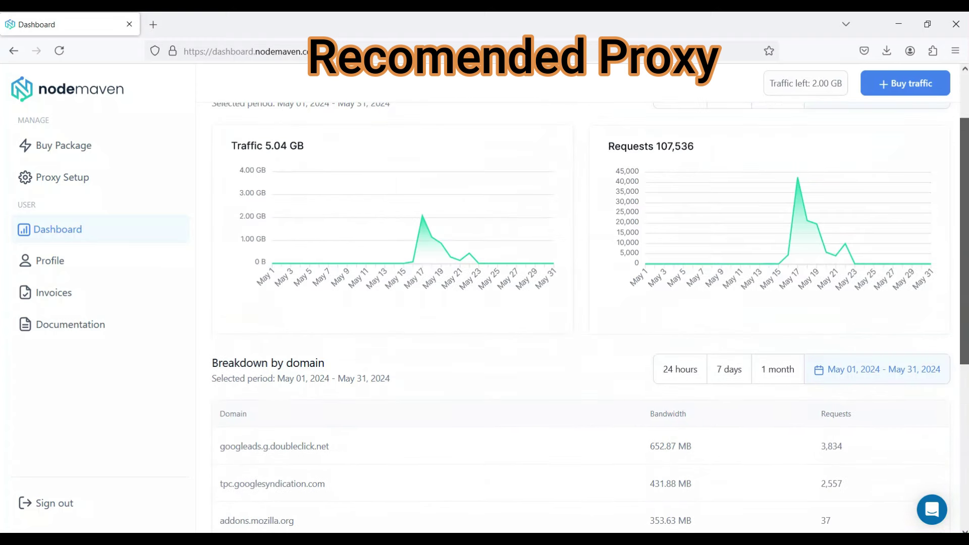
pyautogui.scroll(2, 808, 303)
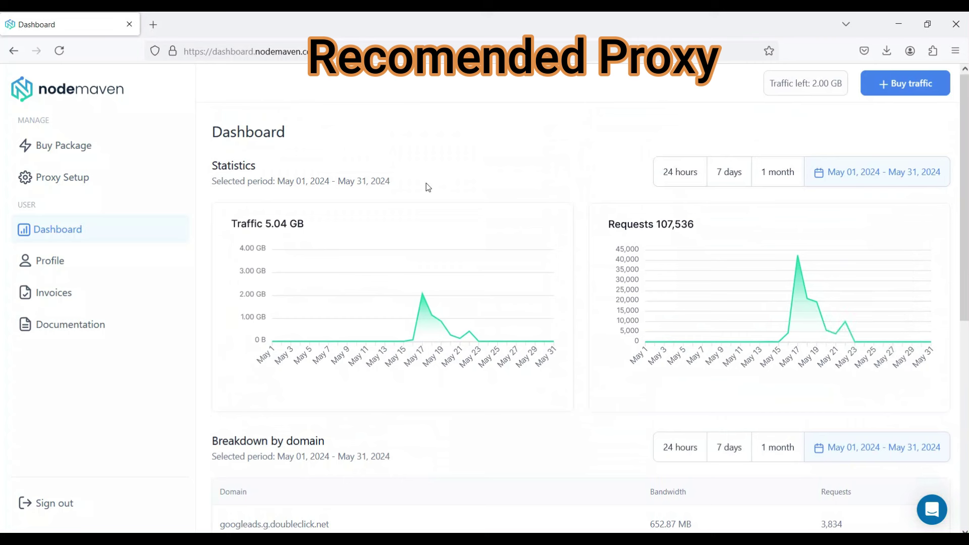
pyautogui.click(128, 191)
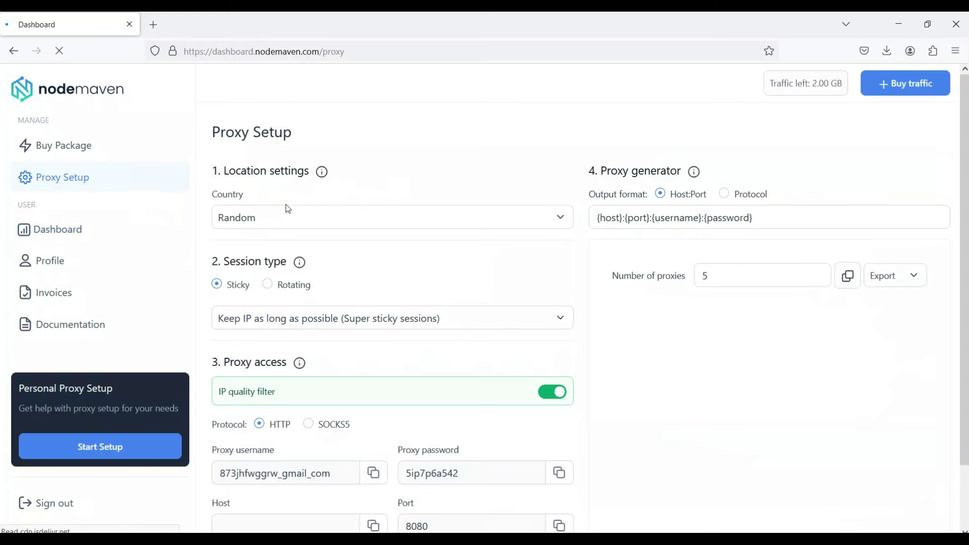
pyautogui.click(290, 215)
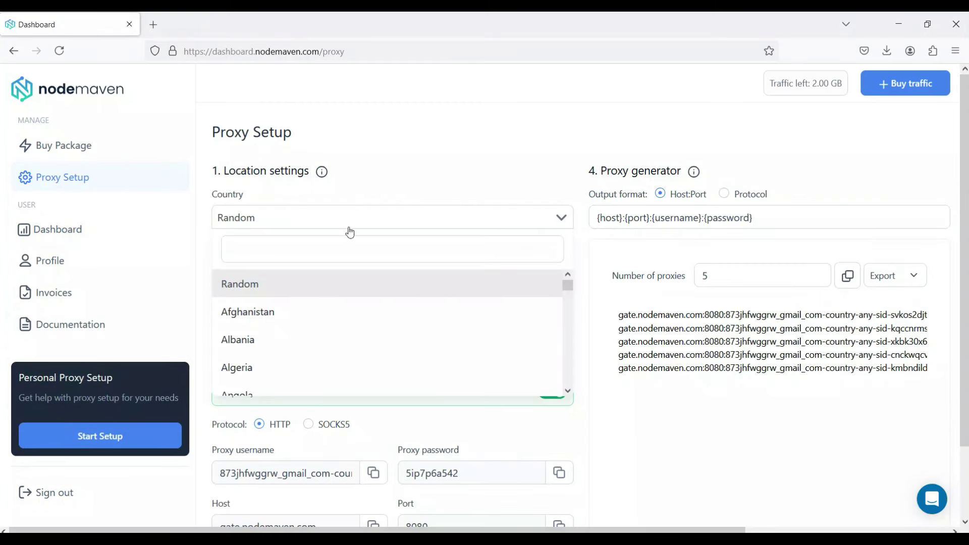
pyautogui.write('uni')
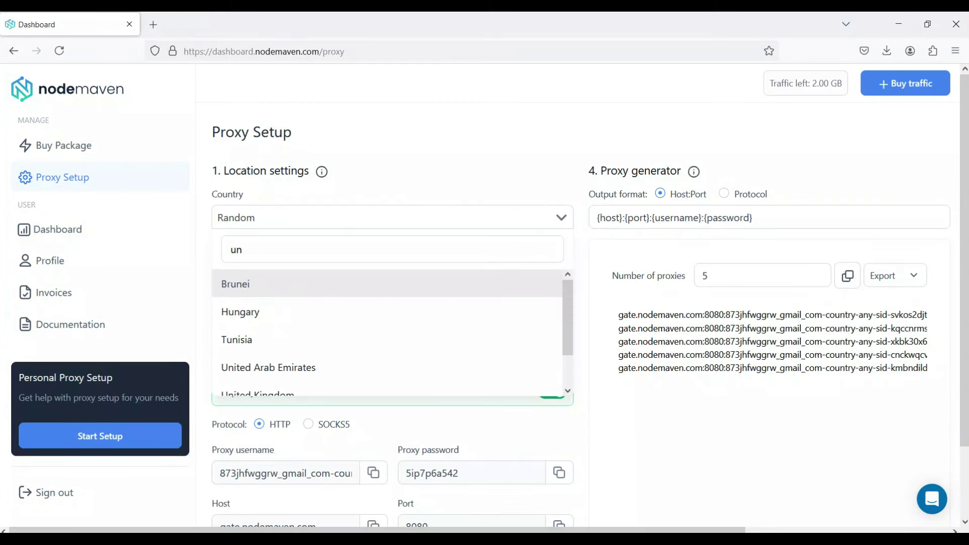
pyautogui.click(340, 363)
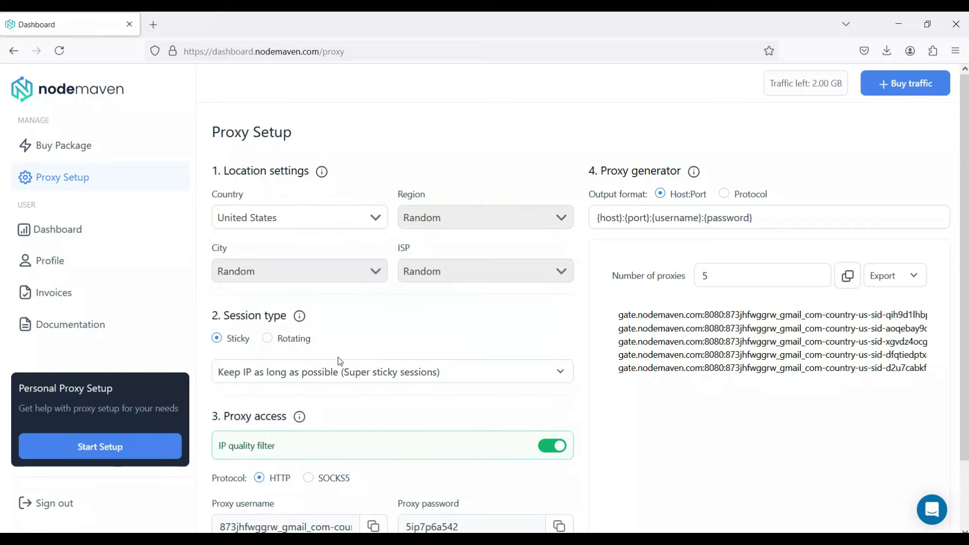
# - Set the number of proxies to 20 in the proxy generator and copy the generated proxy list
pyautogui.scroll(-1, 585, 303)
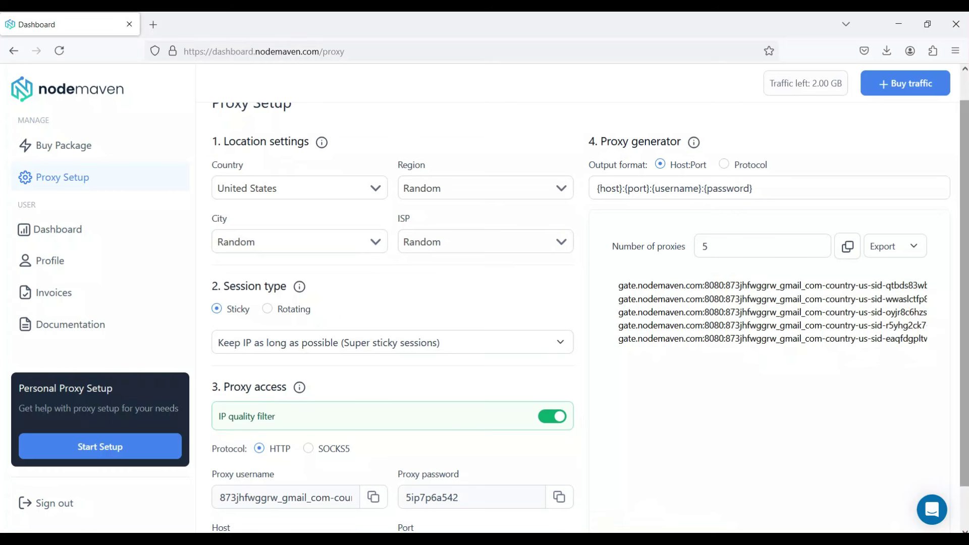
pyautogui.scroll(-2, 757, 353)
pyautogui.click(801, 208)
pyautogui.hotkey('ctrl', 'a')
pyautogui.write('20')
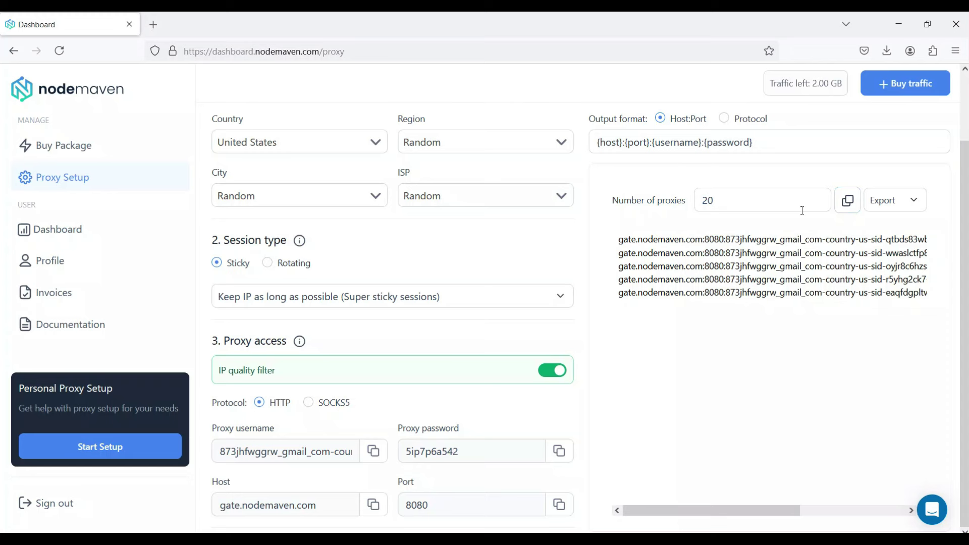
pyautogui.click(884, 314)
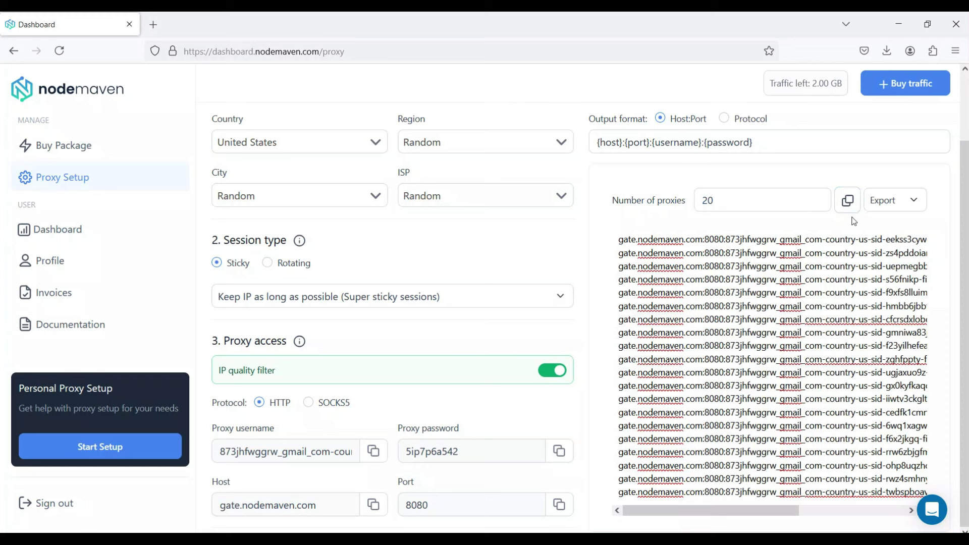
pyautogui.click(848, 200)
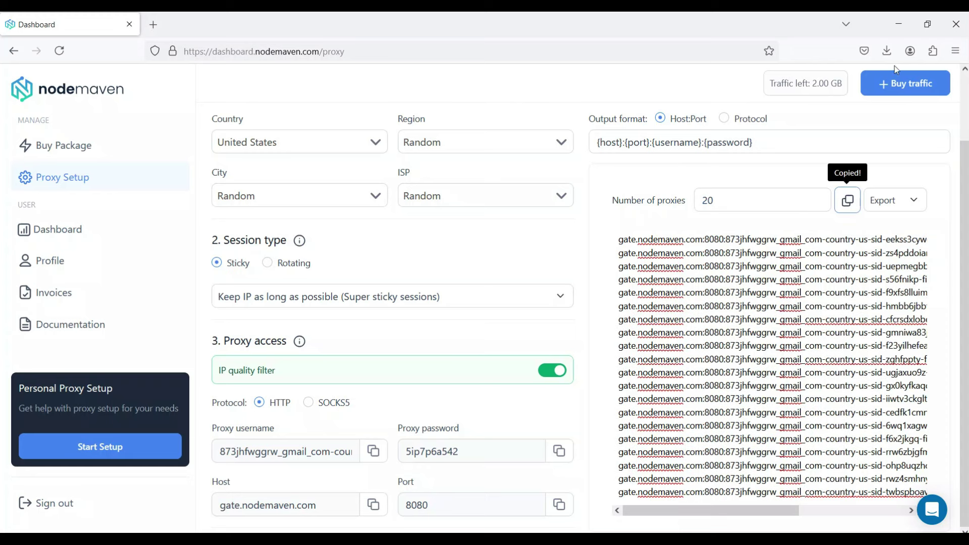
# - Paste the proxy list with its credentials into Pixelscan's Bulk Proxy Checker, check the proxies, and close the checker after reviewing their quality
pyautogui.click(935, 50)
pyautogui.click(808, 159)
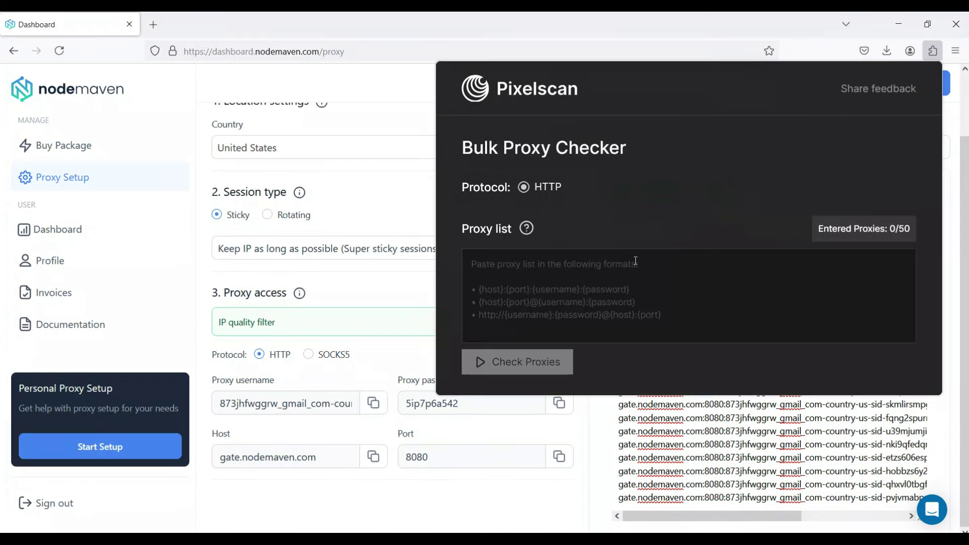
pyautogui.hotkey('ctrl', 'v')
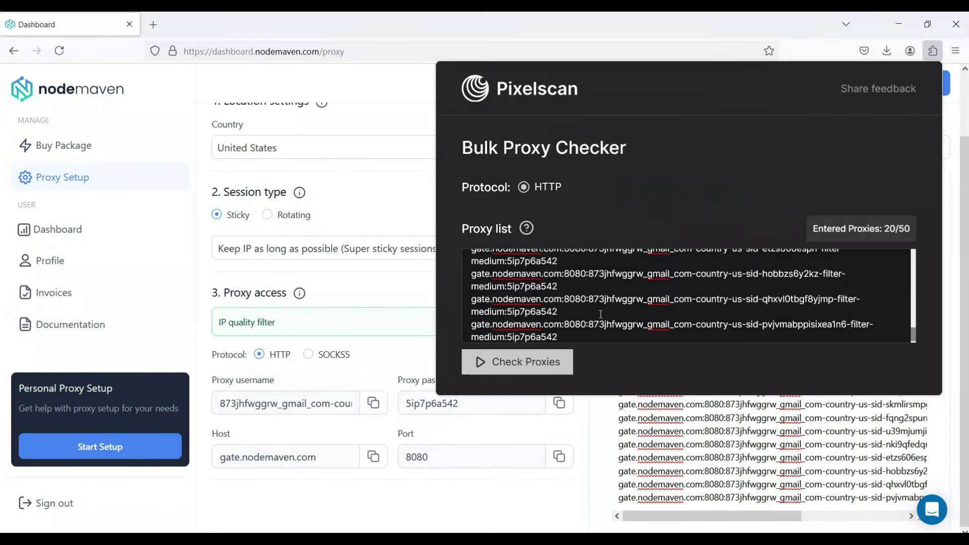
pyautogui.click(559, 361)
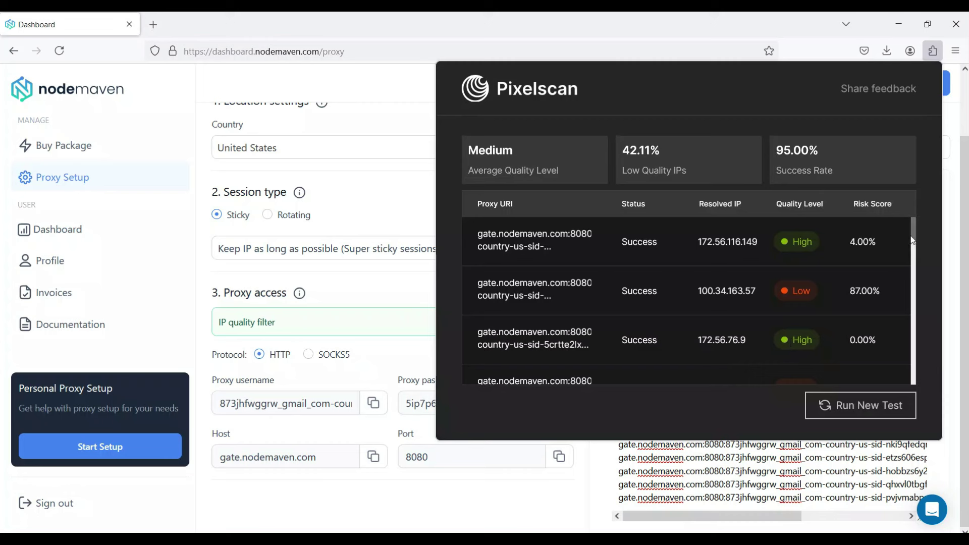
pyautogui.moveTo(913, 231)
pyautogui.mouseDown()
pyautogui.moveTo(914, 266)
pyautogui.moveTo(909, 214)
pyautogui.mouseUp()
pyautogui.click(415, 197)
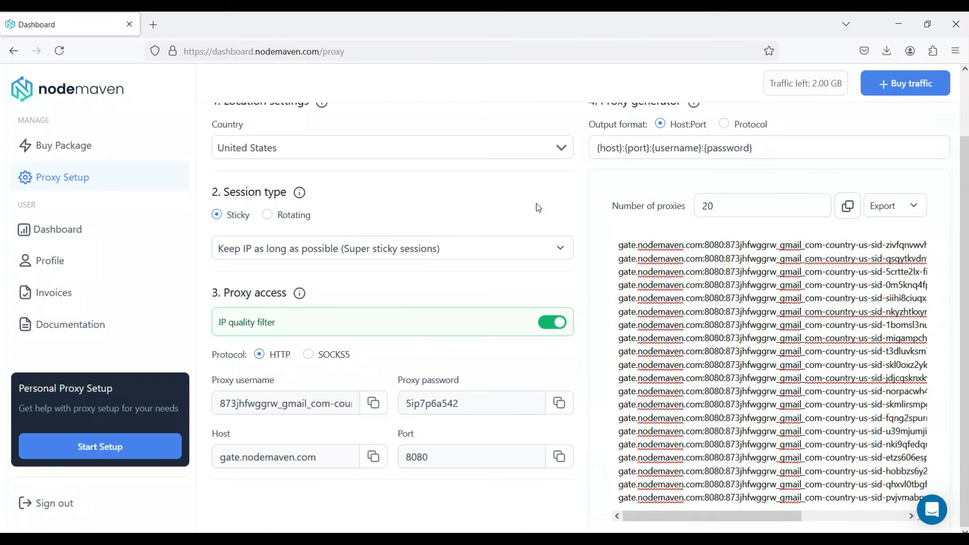
# - Review the regular residential proxy packages and start buying the Light package at €35
pyautogui.click(113, 142)
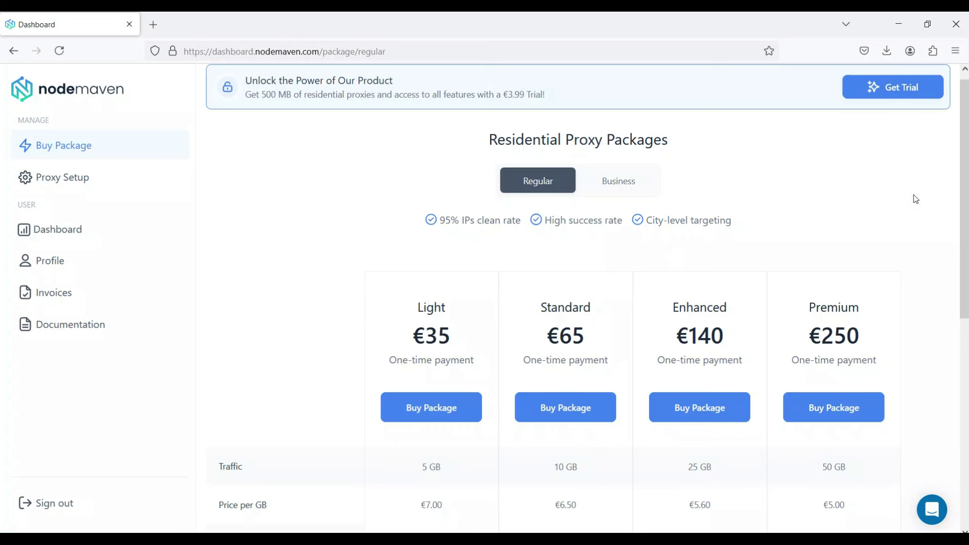
pyautogui.scroll(-1, 588, 298)
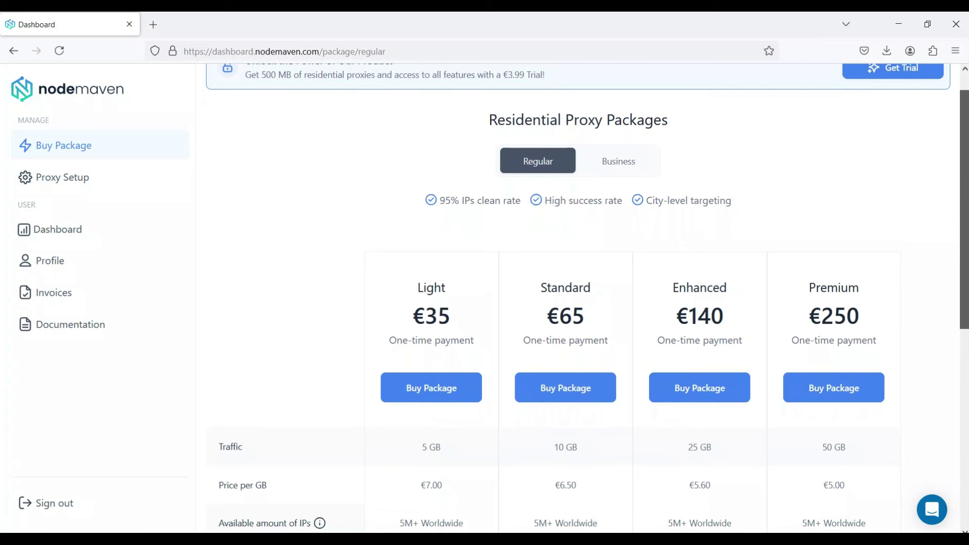
pyautogui.scroll(-5, 587, 298)
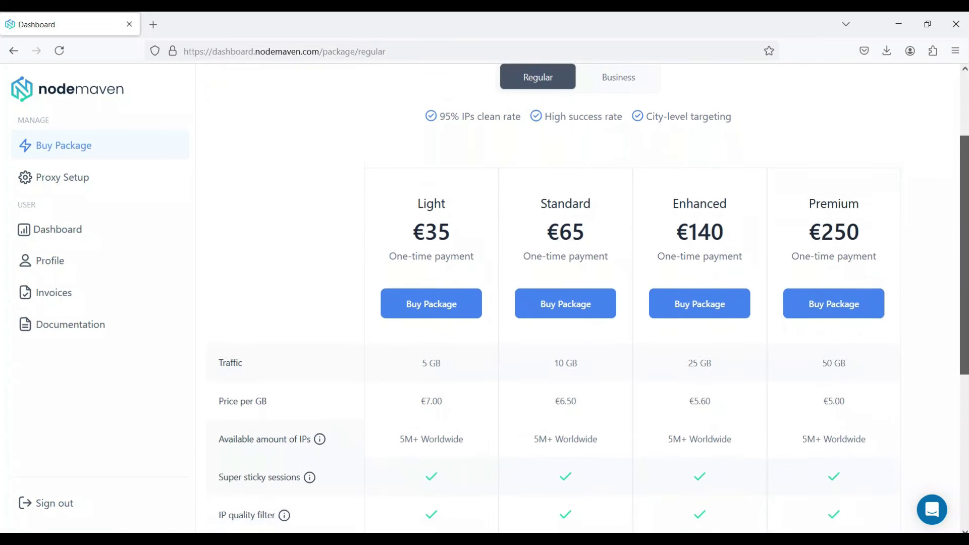
pyautogui.scroll(1, 587, 298)
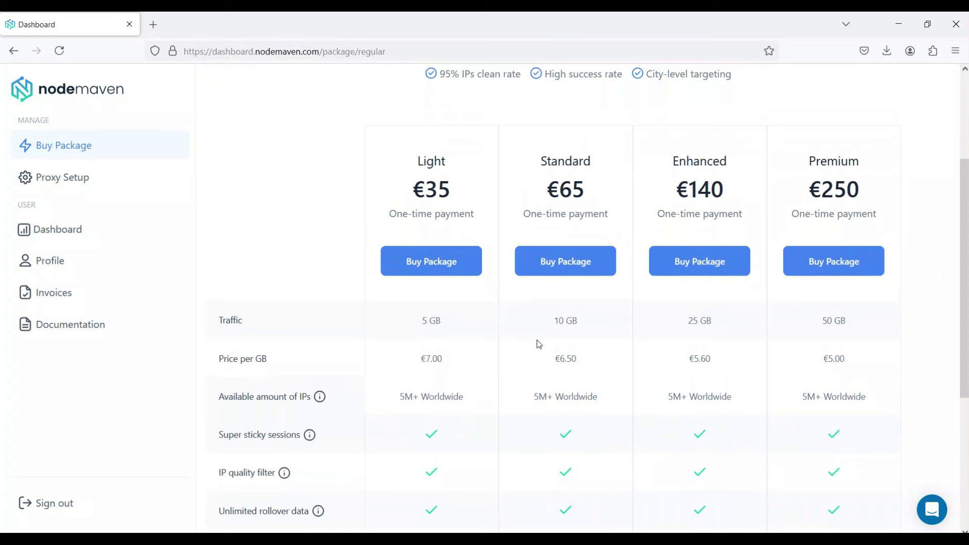
pyautogui.click(438, 258)
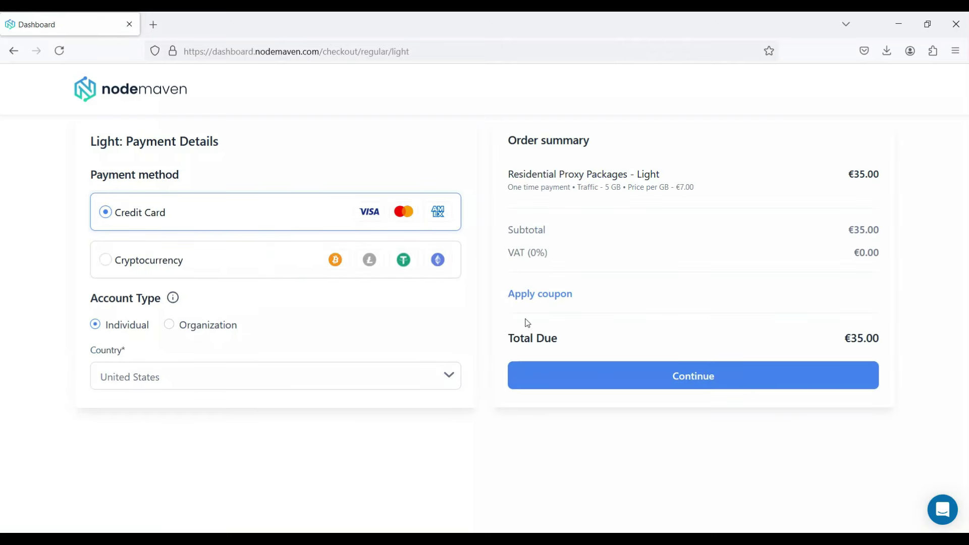
# - Apply the coupon ADX88 to the Light package order
pyautogui.click(556, 298)
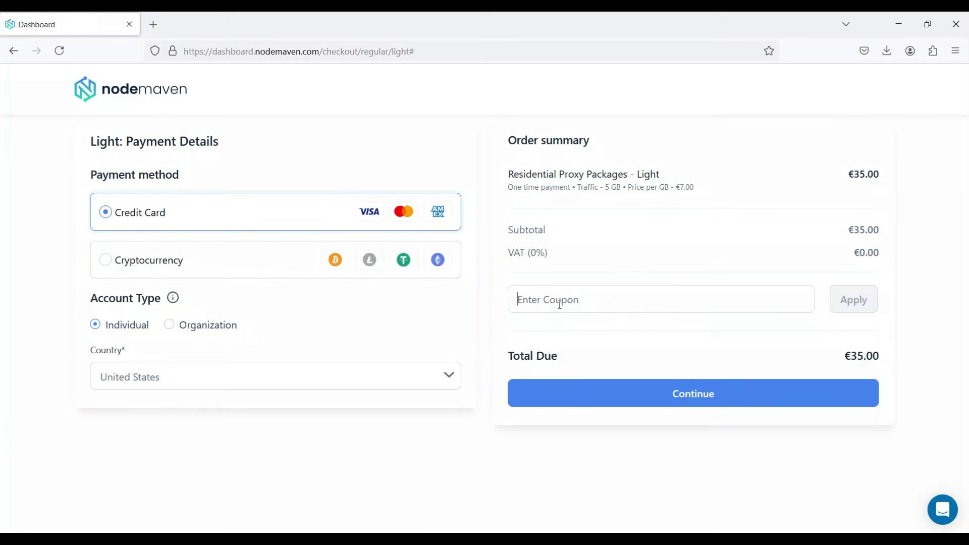
pyautogui.write('ADX')
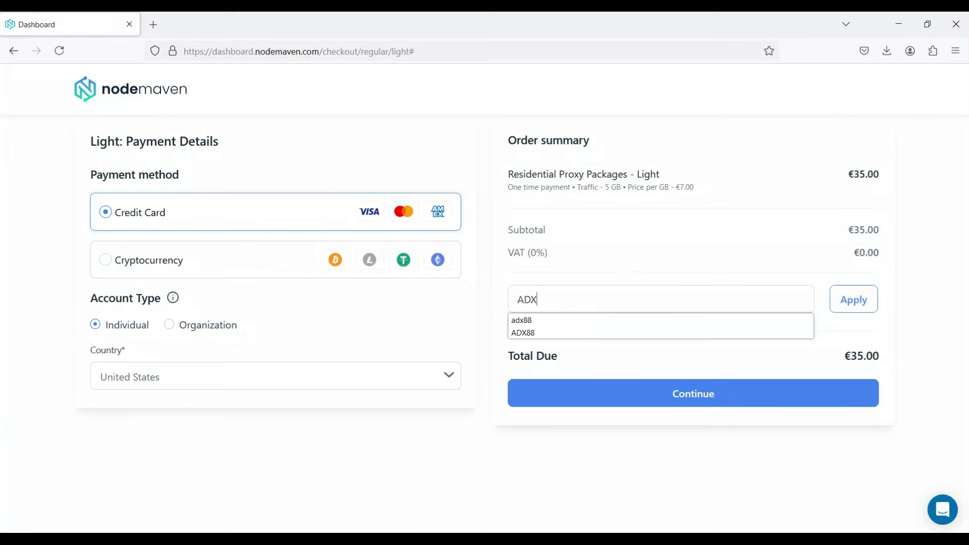
pyautogui.click(557, 334)
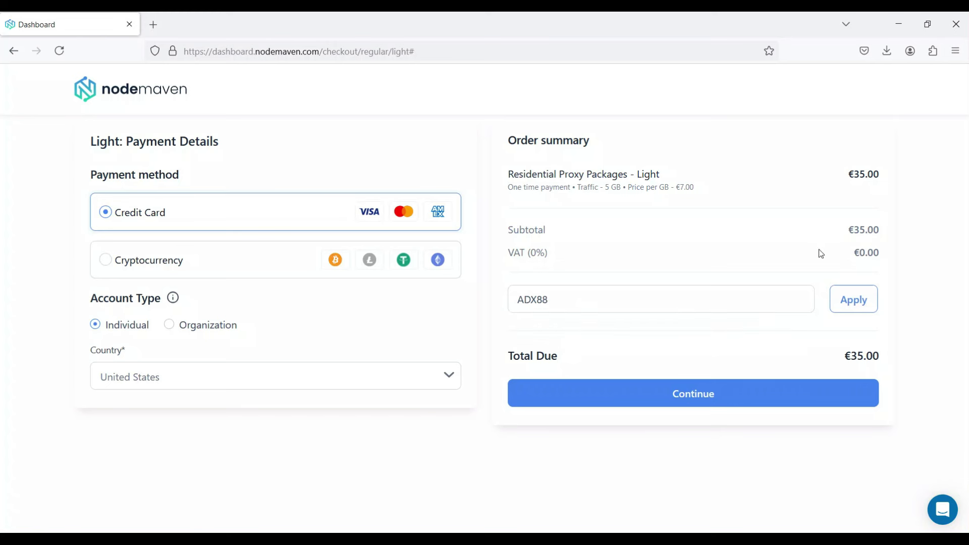
pyautogui.click(857, 298)
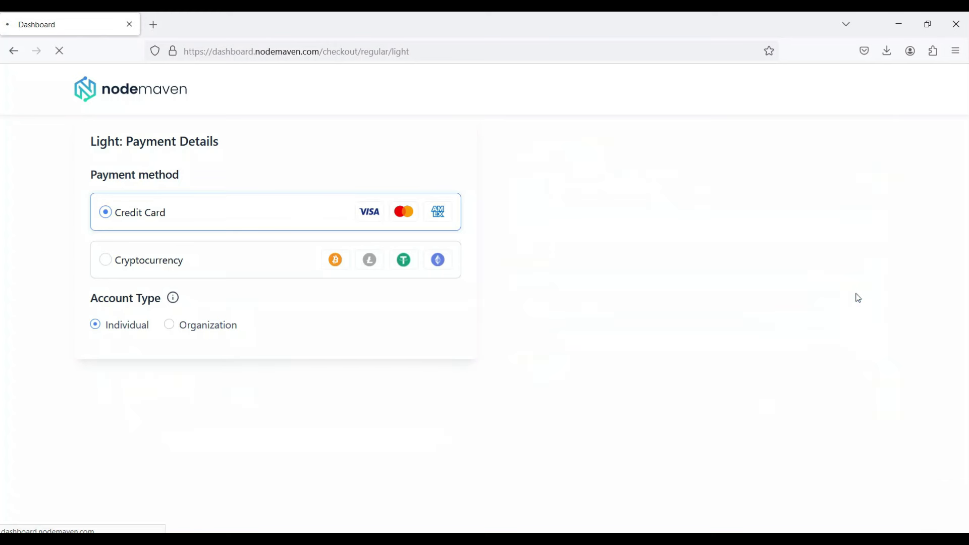